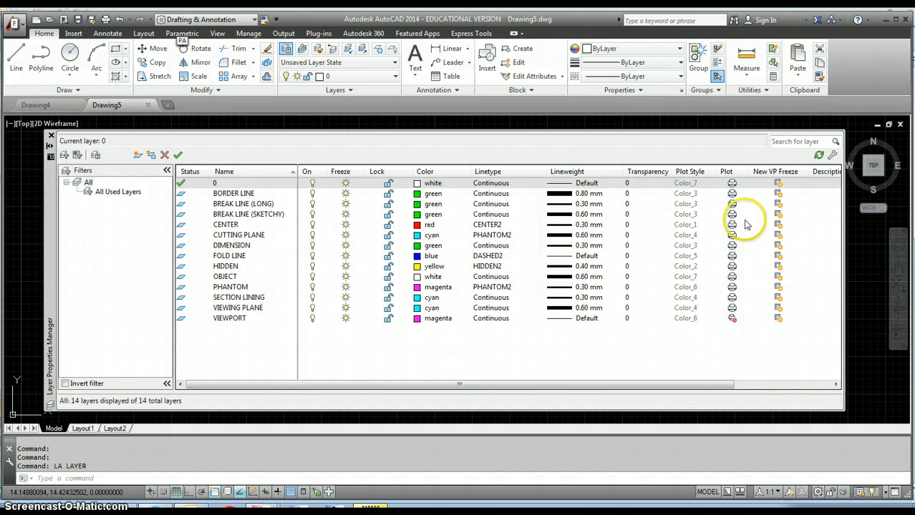
# Step: Close the layer manager and the open drawings
pyautogui.click(732, 318)
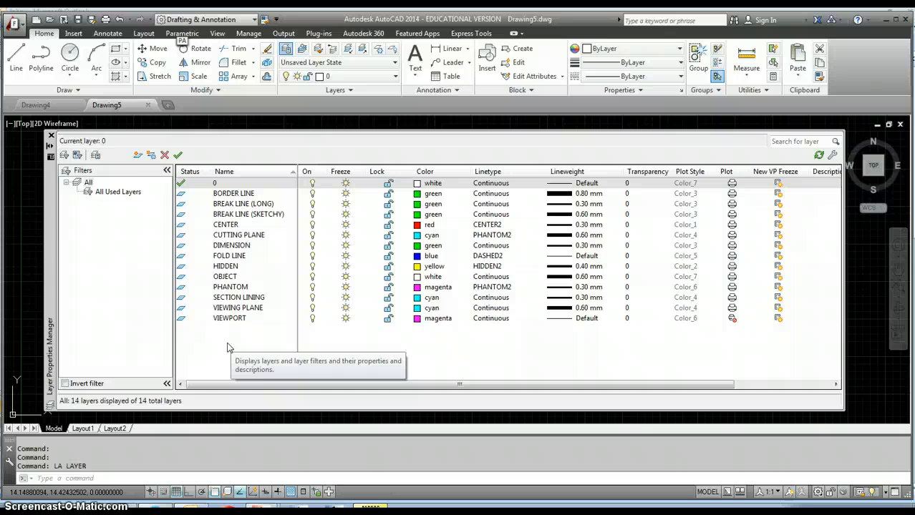
pyautogui.click(52, 136)
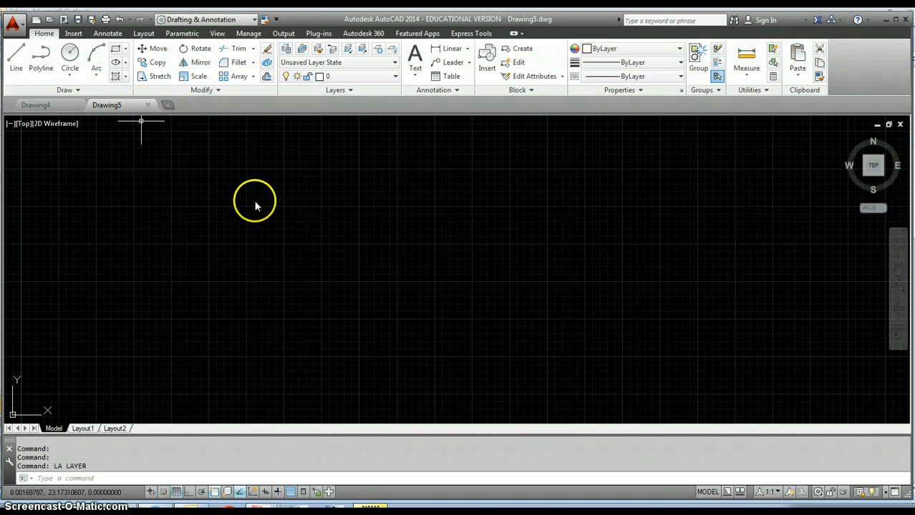
pyautogui.click(148, 104)
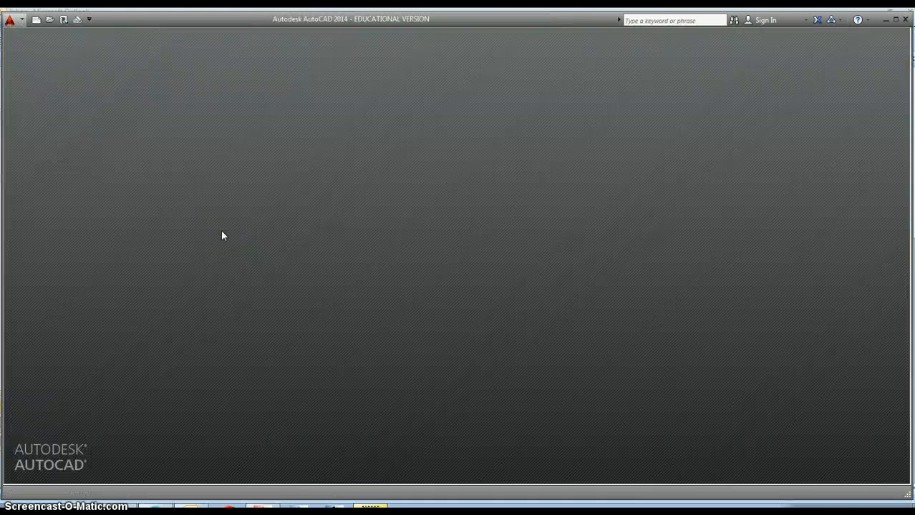
# Step: Start a new drawing from the acad template
pyautogui.click(37, 21)
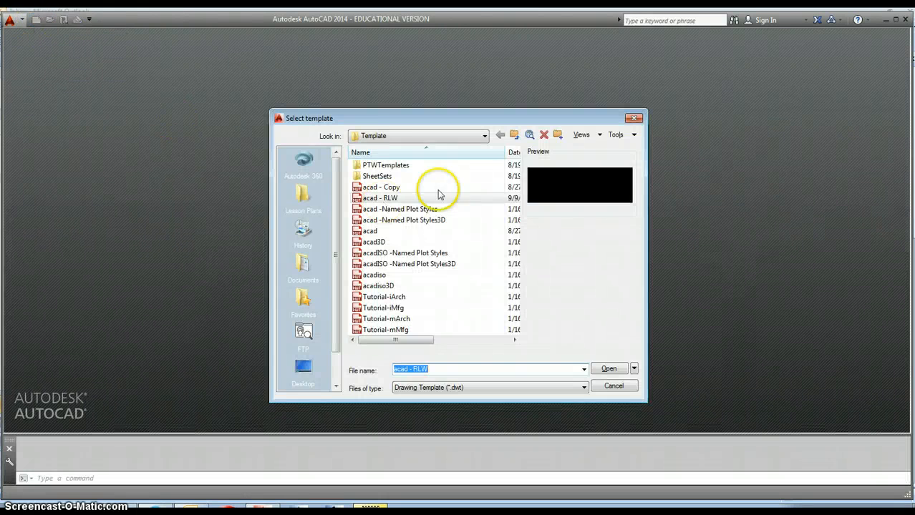
pyautogui.click(371, 231)
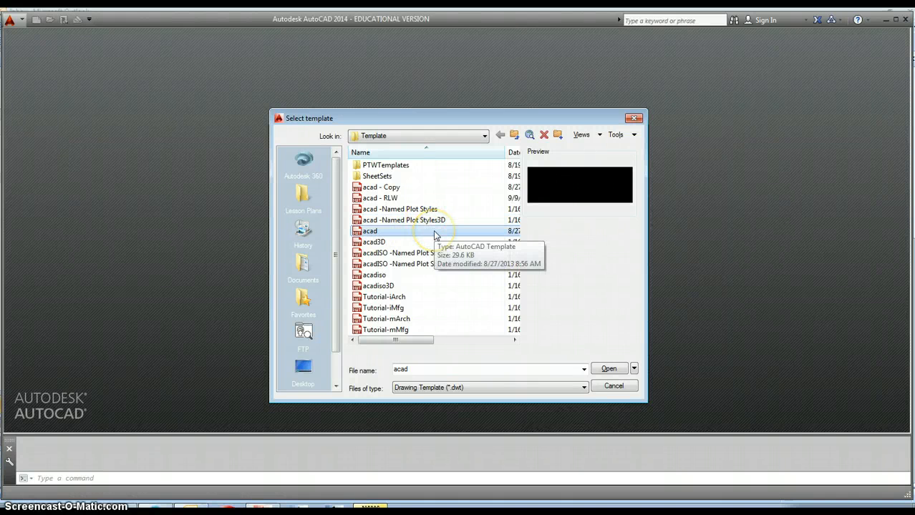
pyautogui.click(609, 370)
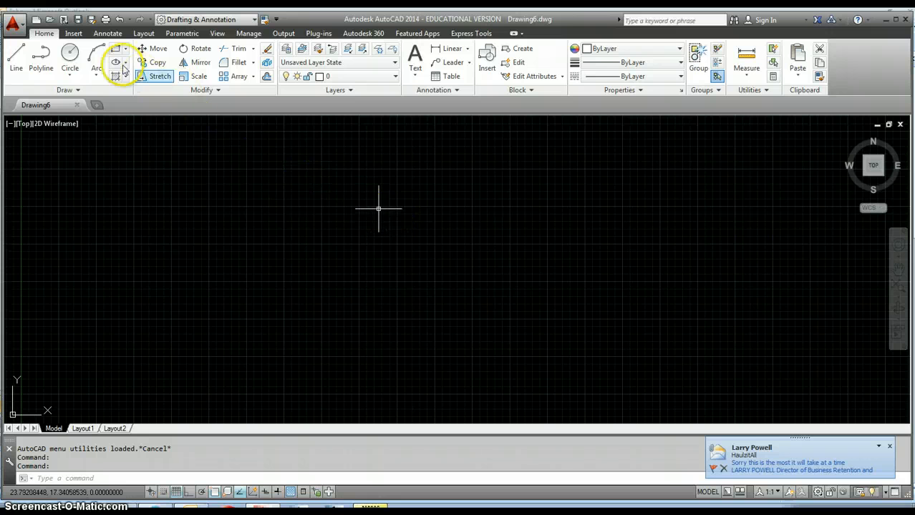
# Step: Open the Layer Properties Manager and slightly narrow the Status and Name columns
pyautogui.click(286, 50)
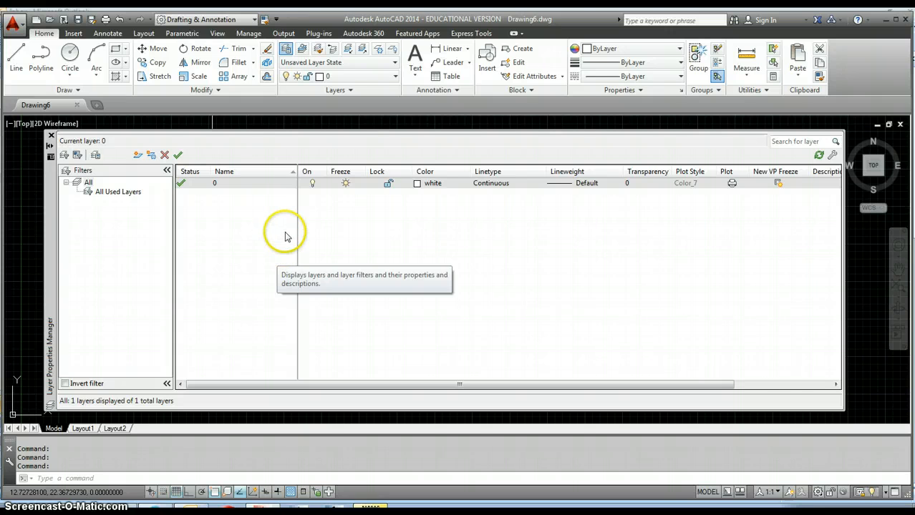
pyautogui.click(216, 182)
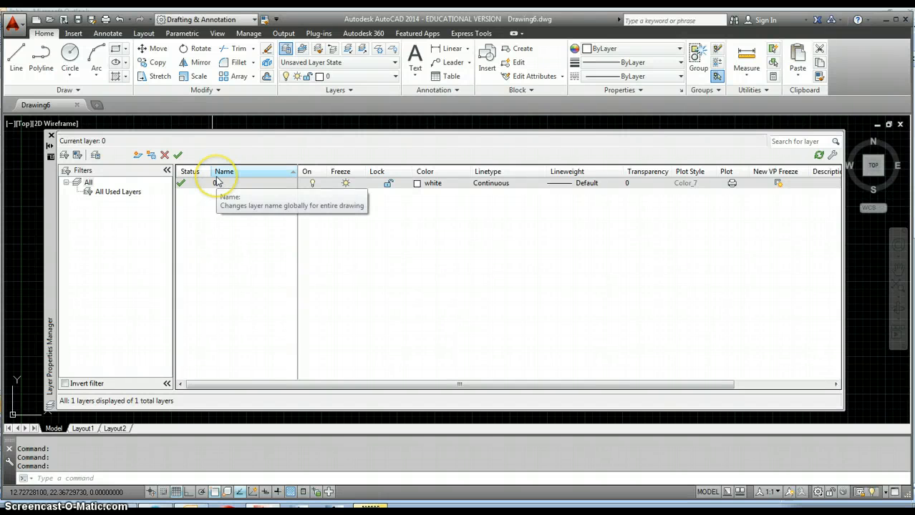
pyautogui.click(212, 181)
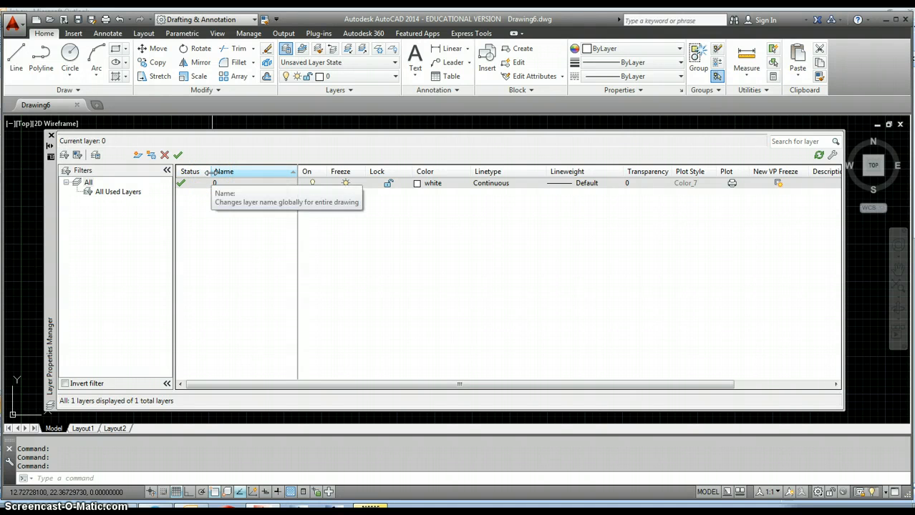
pyautogui.moveTo(209, 172)
pyautogui.mouseDown()
pyautogui.moveTo(253, 179)
pyautogui.moveTo(207, 171)
pyautogui.mouseUp()
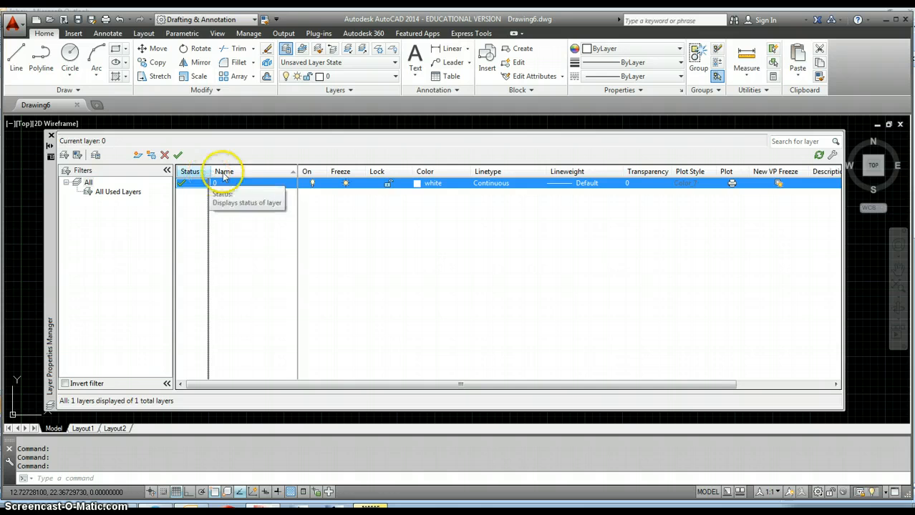
pyautogui.moveTo(296, 171)
pyautogui.mouseDown()
pyautogui.moveTo(285, 171)
pyautogui.moveTo(294, 173)
pyautogui.mouseUp()
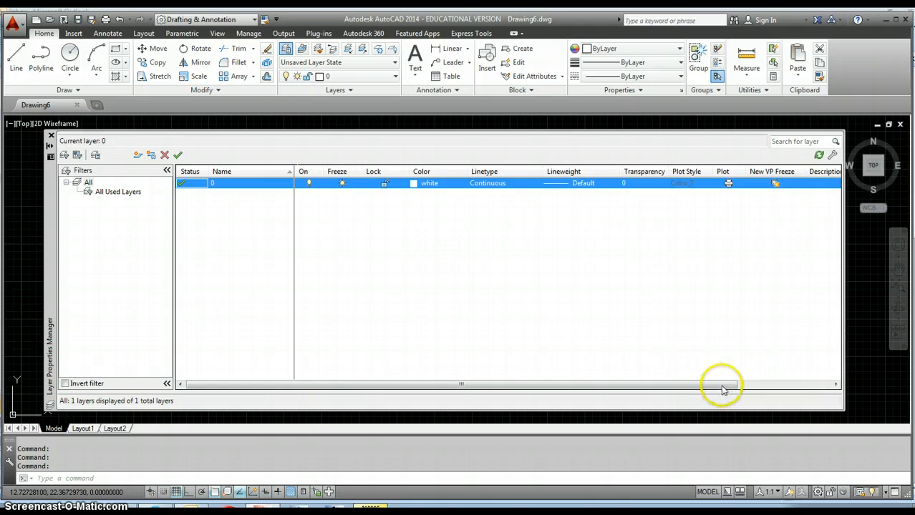
pyautogui.moveTo(723, 386); pyautogui.dragTo(635, 392)
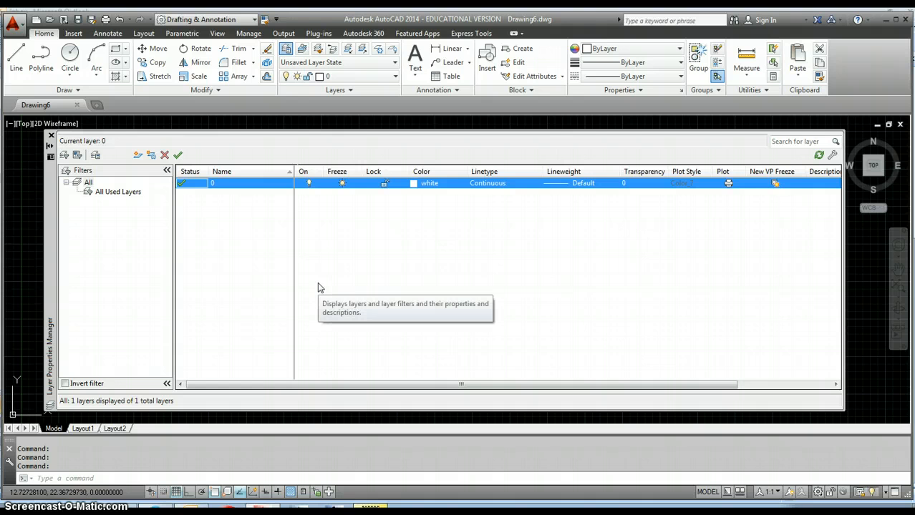
# Step: Create a new layer named OBJECT
pyautogui.click(138, 158)
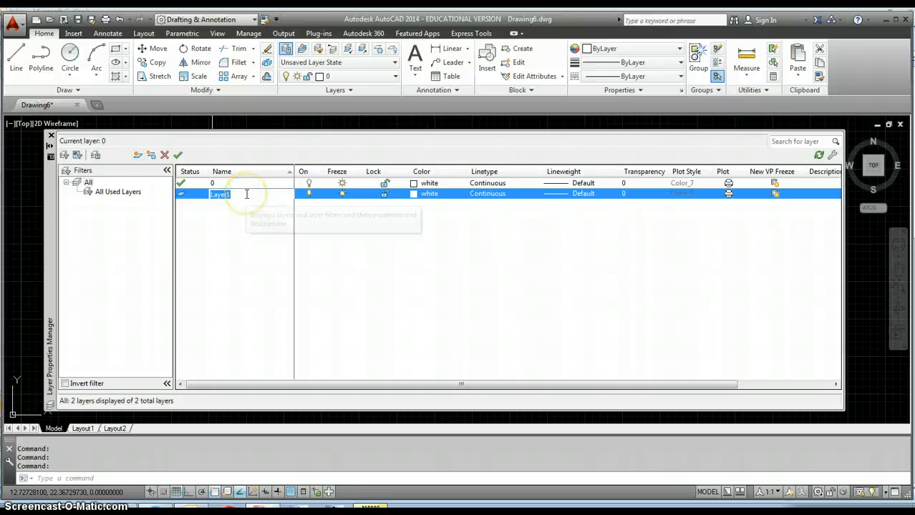
pyautogui.press('capslock')
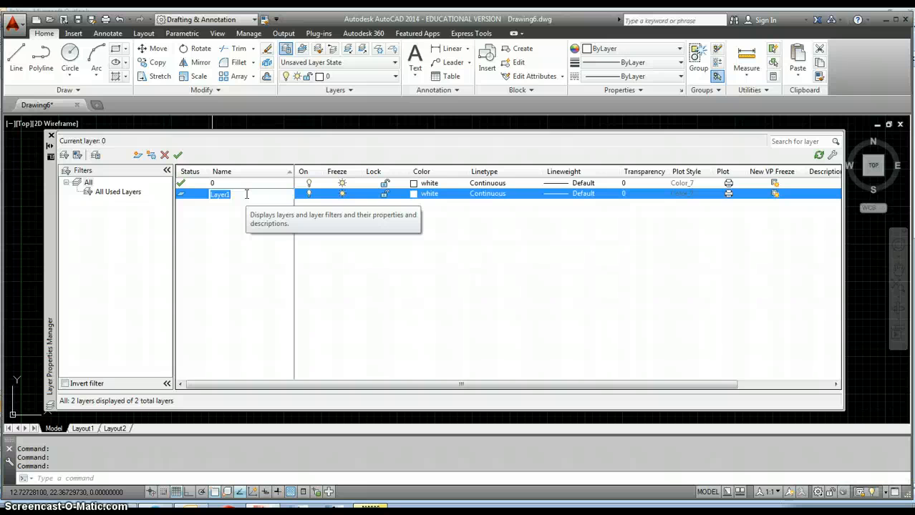
pyautogui.write('OBJECT')
pyautogui.press('Return')
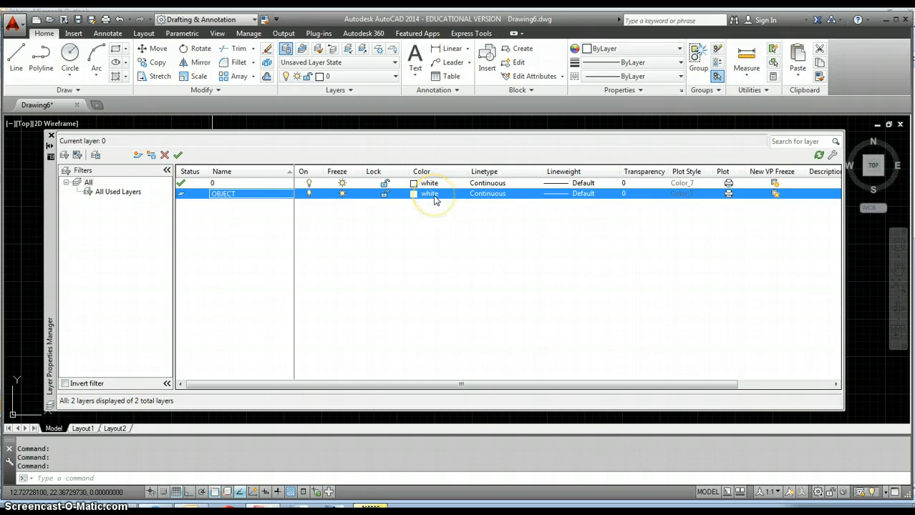
# Step: Set the OBJECT layer's lineweight to 0.60 mm
pyautogui.click(488, 195)
pyautogui.click(582, 200)
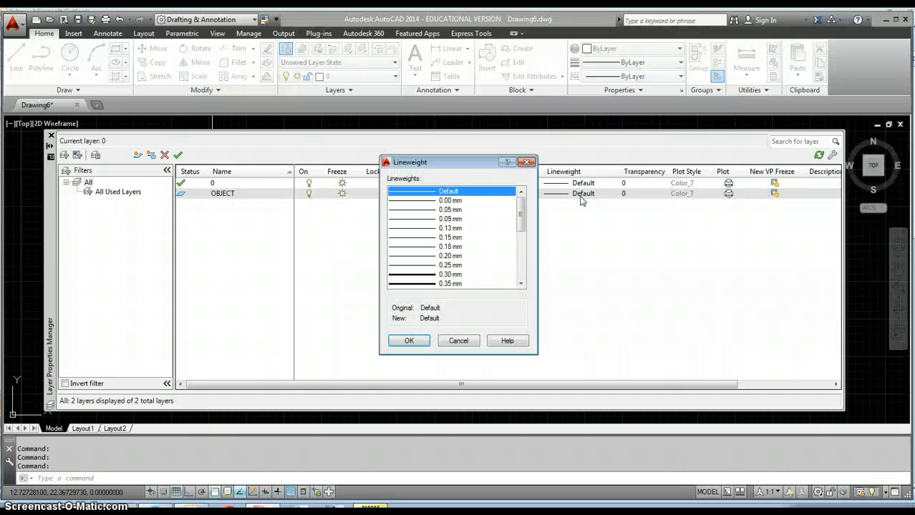
pyautogui.moveTo(527, 228); pyautogui.dragTo(522, 258)
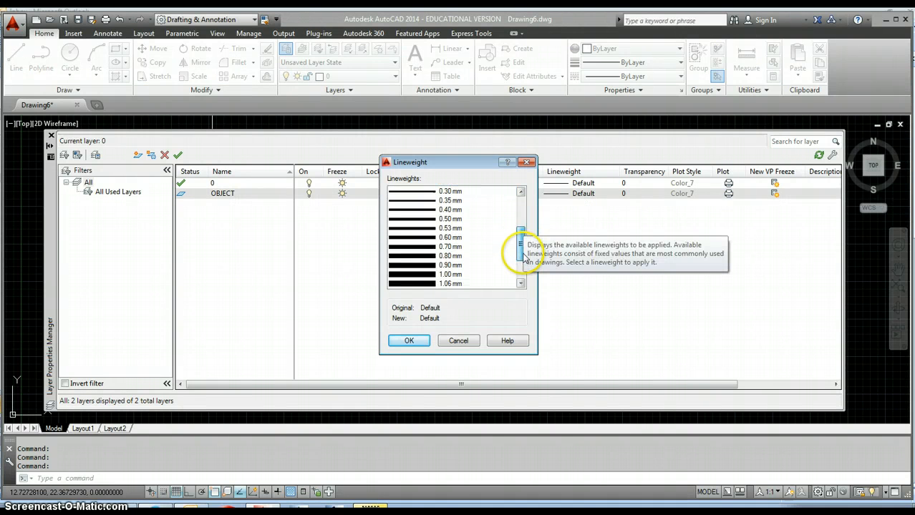
pyautogui.click(458, 247)
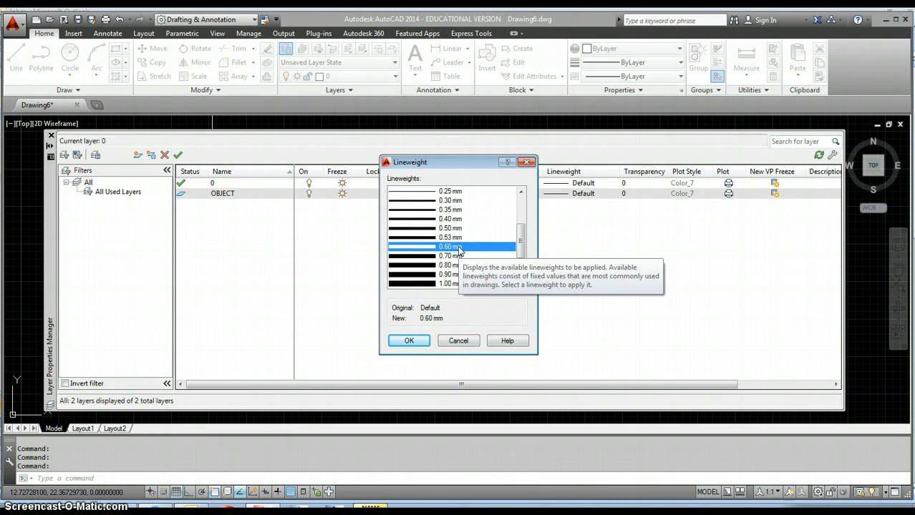
pyautogui.click(409, 340)
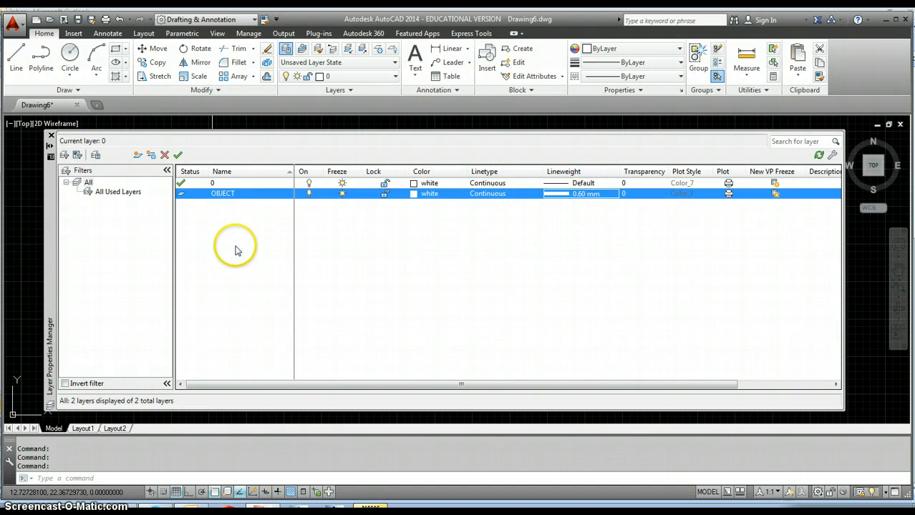
# Step: Create a new layer named CENTER and set its color to red
pyautogui.click(137, 158)
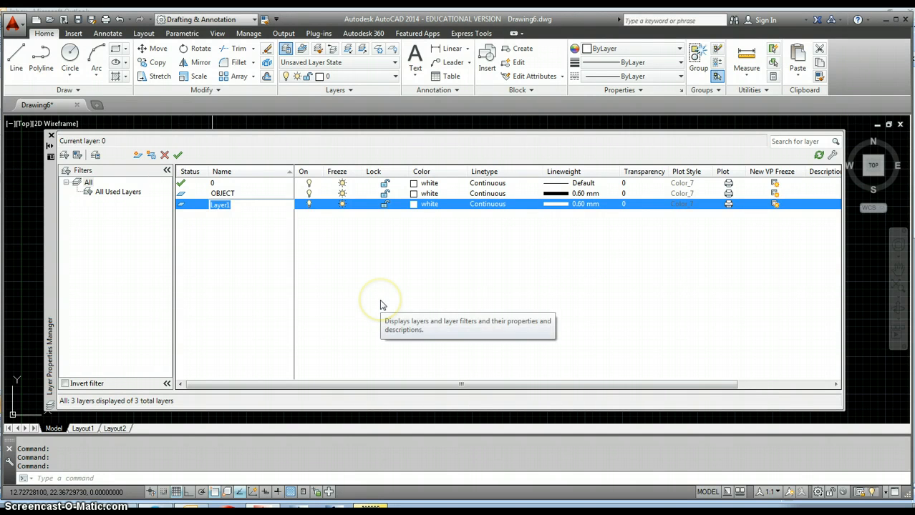
pyautogui.write('CENTER')
pyautogui.click(430, 207)
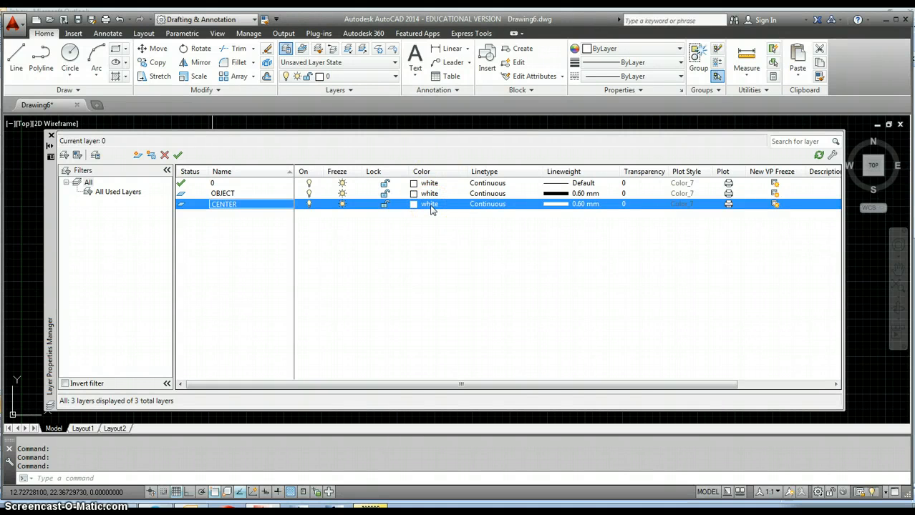
pyautogui.click(429, 205)
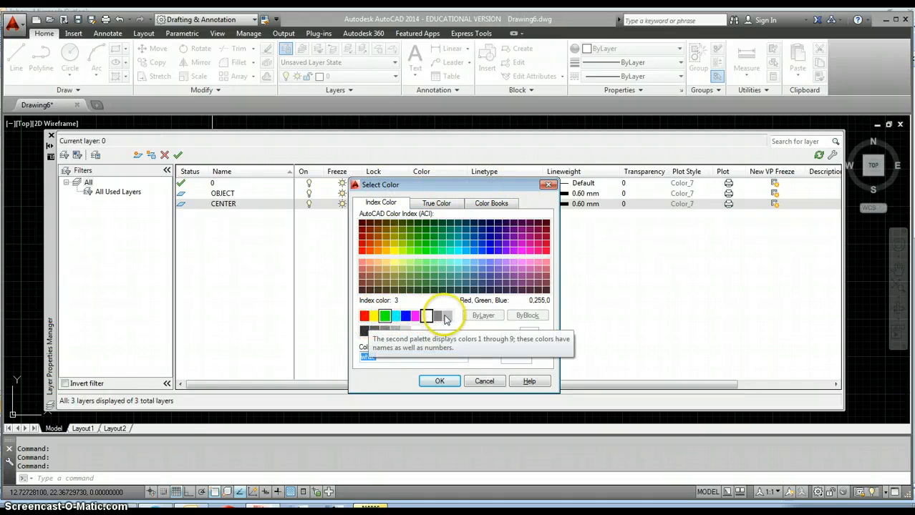
pyautogui.click(365, 317)
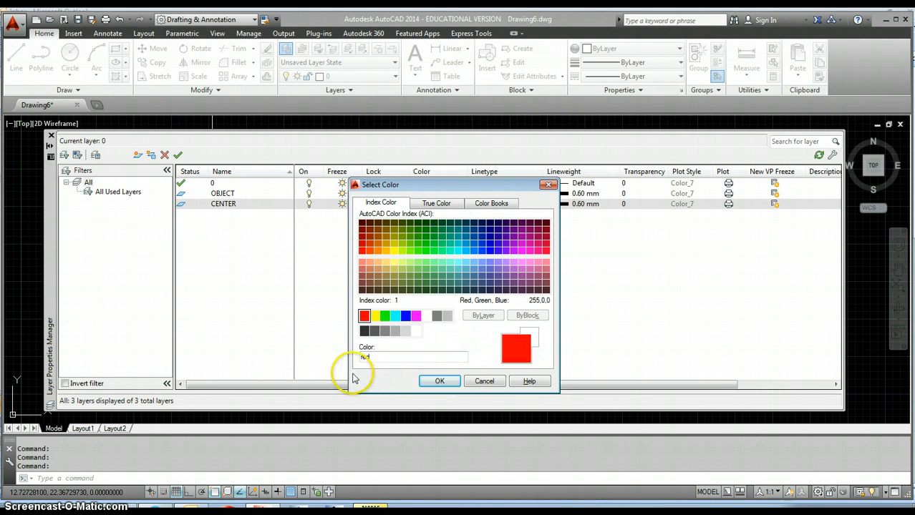
pyautogui.click(439, 381)
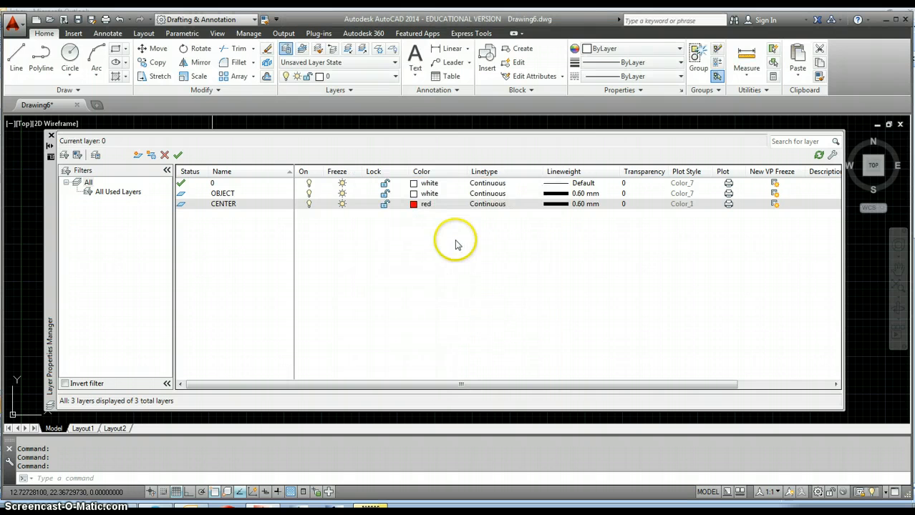
# Step: Load the CENTER2 linetype from acad.lin and assign it to the CENTER layer
pyautogui.click(492, 206)
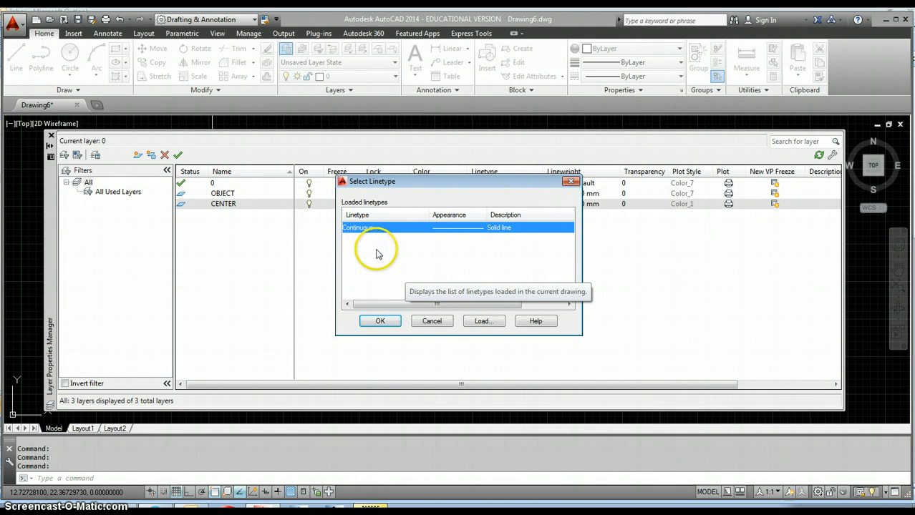
pyautogui.click(482, 323)
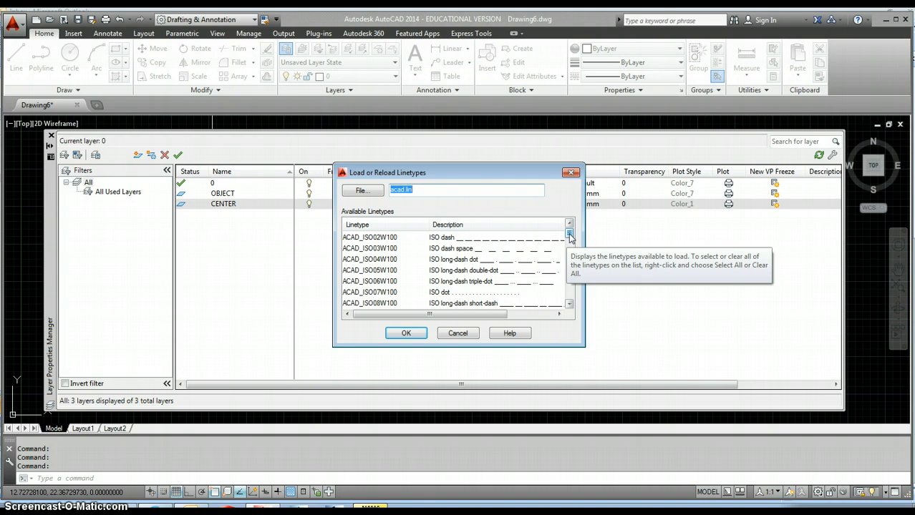
pyautogui.moveTo(569, 236); pyautogui.dragTo(570, 264)
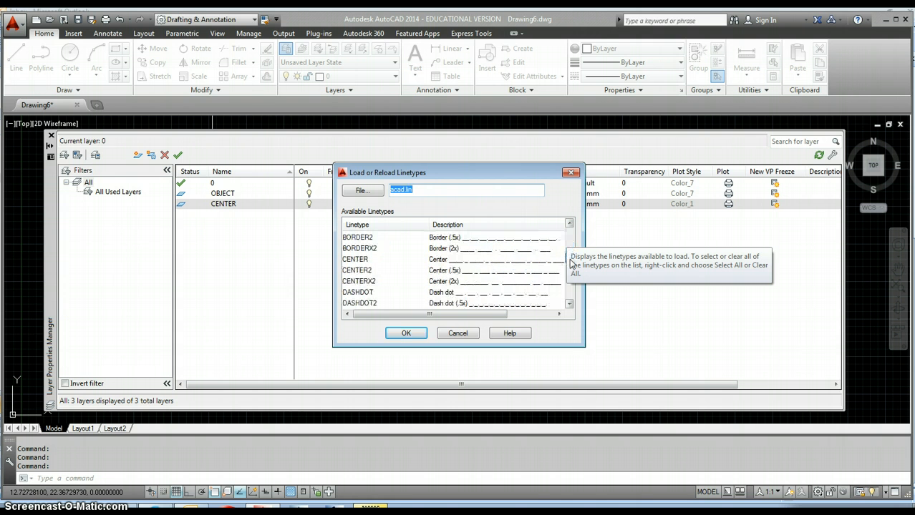
pyautogui.click(358, 271)
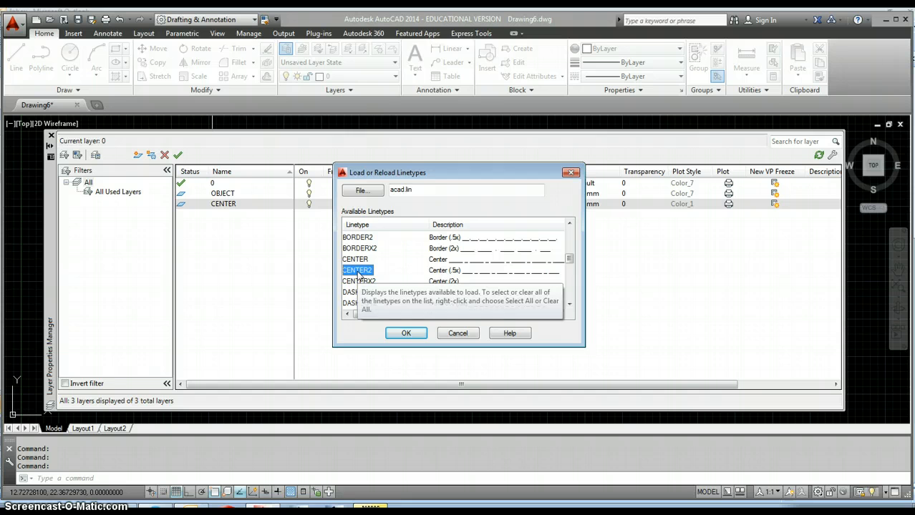
pyautogui.click(369, 272)
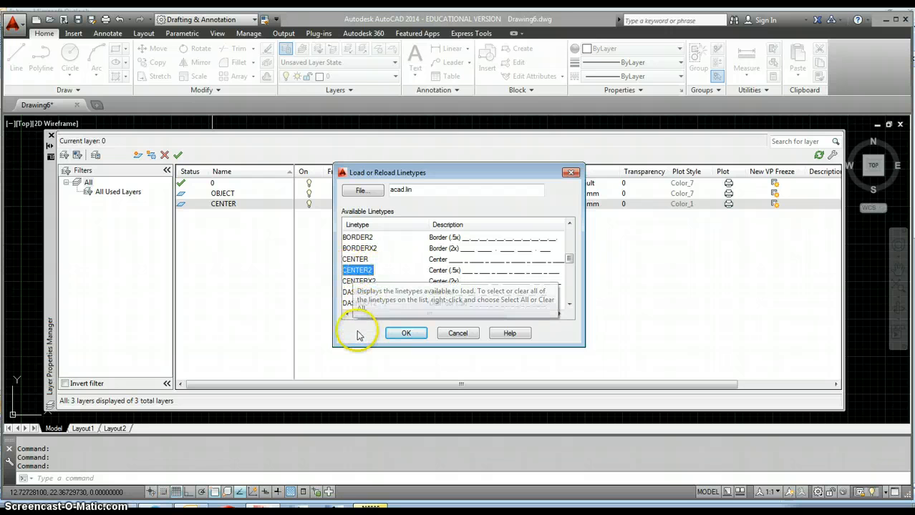
pyautogui.click(405, 335)
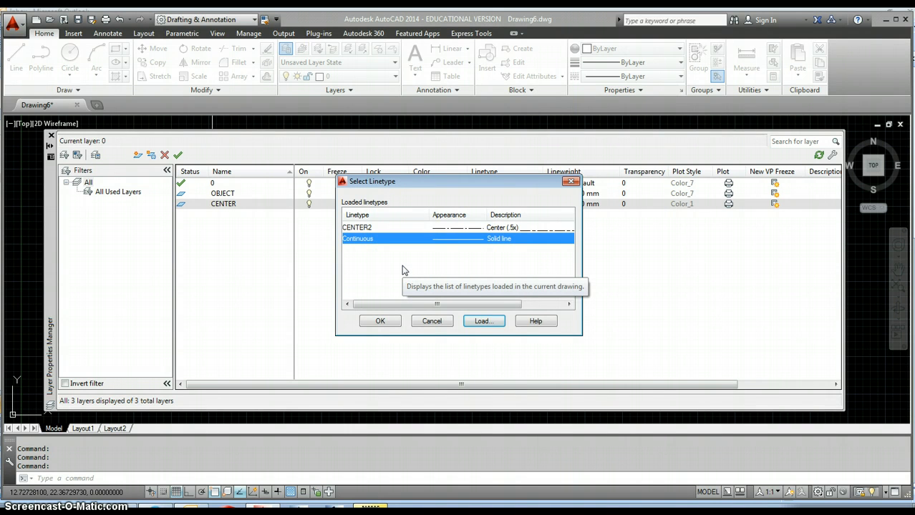
pyautogui.click(358, 228)
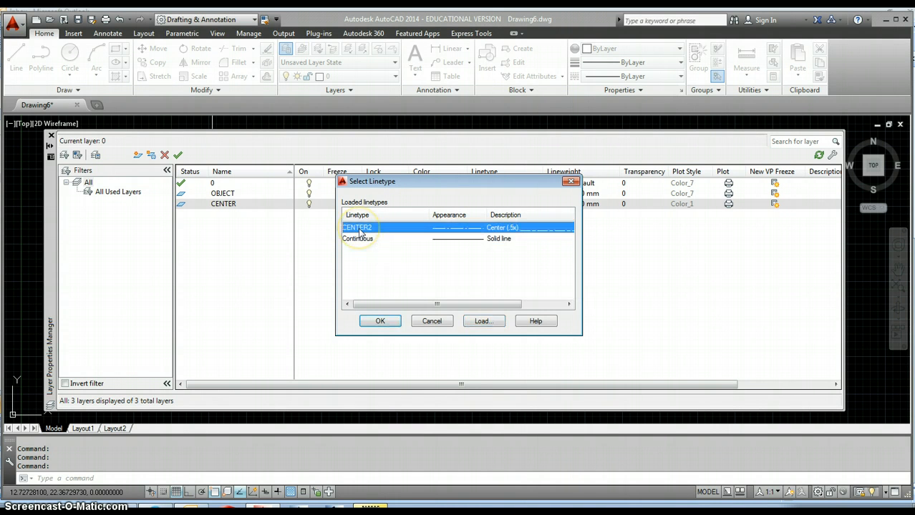
pyautogui.click(380, 322)
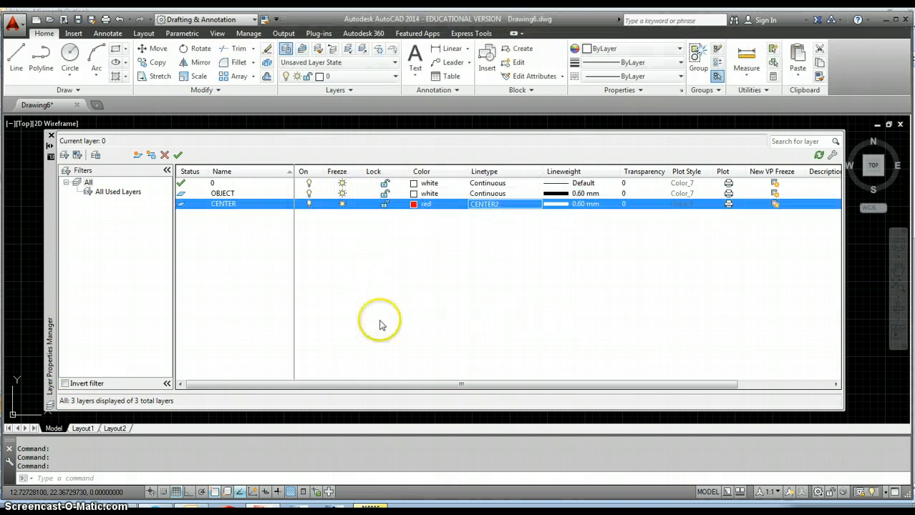
# Step: Set the CENTER layer's lineweight to 0.30 mm
pyautogui.click(584, 205)
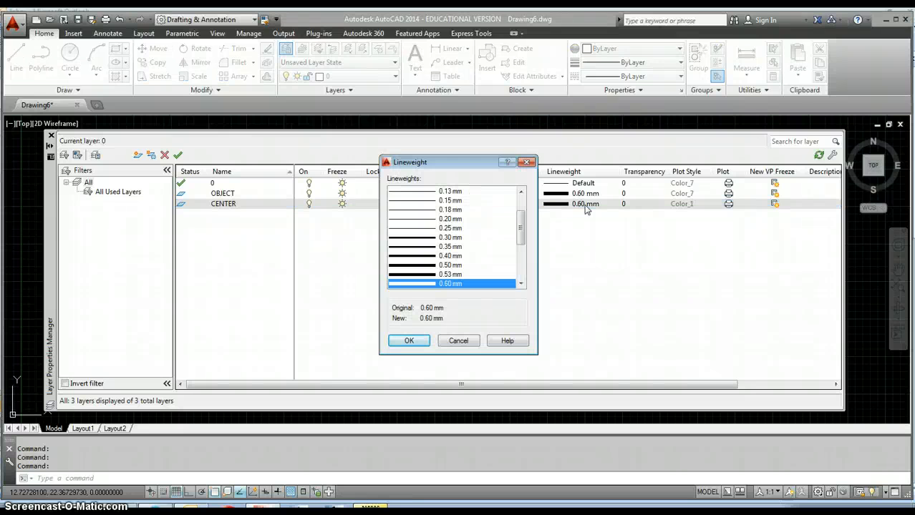
pyautogui.click(447, 237)
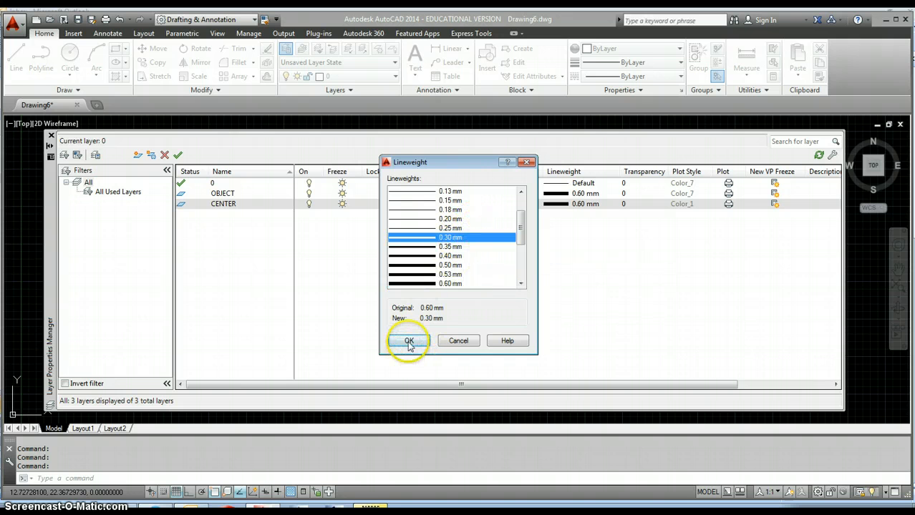
pyautogui.click(408, 341)
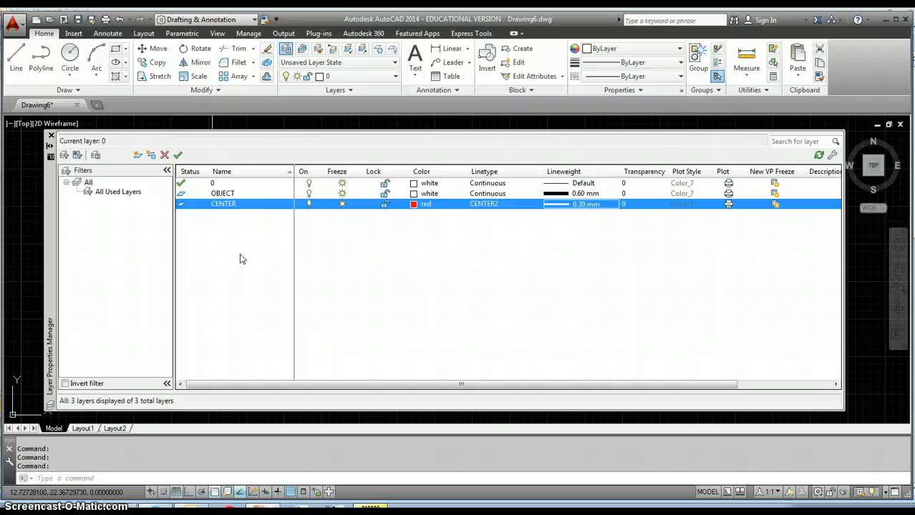
# Step: Create a new layer named VIEWPORT and set its color to magenta
pyautogui.click(139, 157)
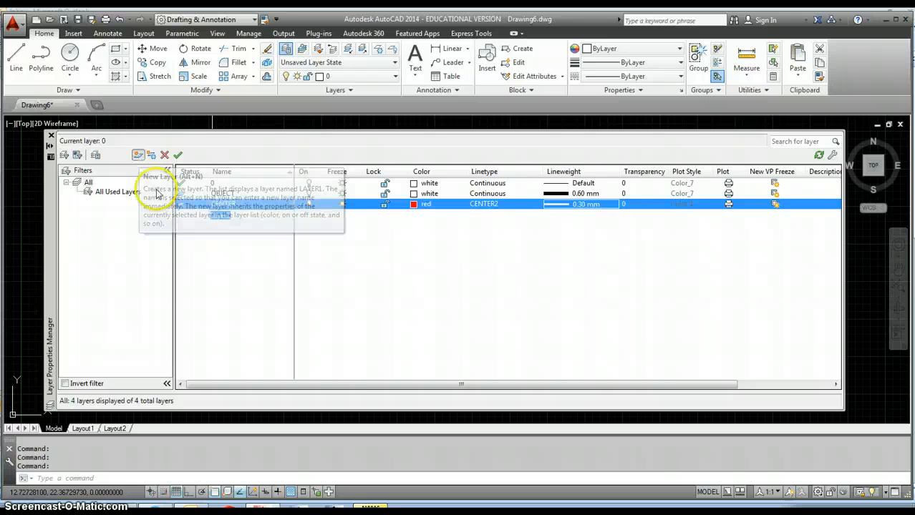
pyautogui.write('VIEWPORT')
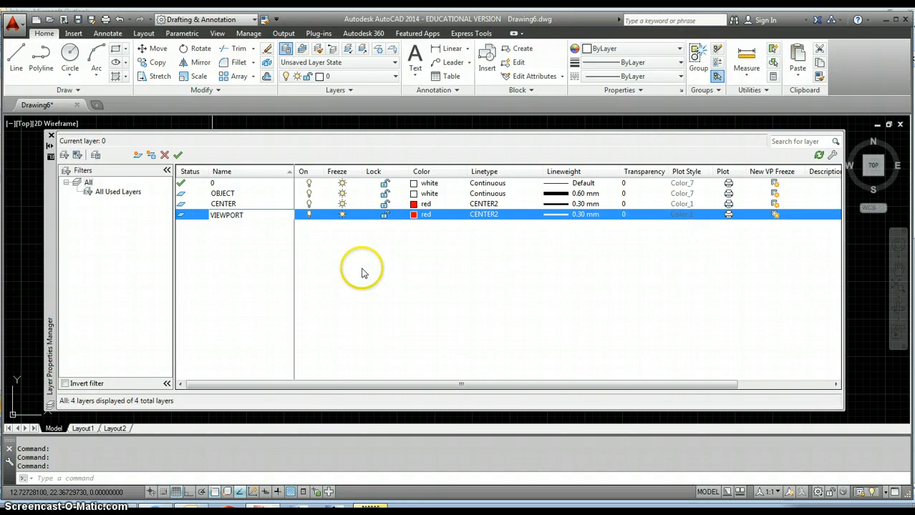
pyautogui.click(400, 257)
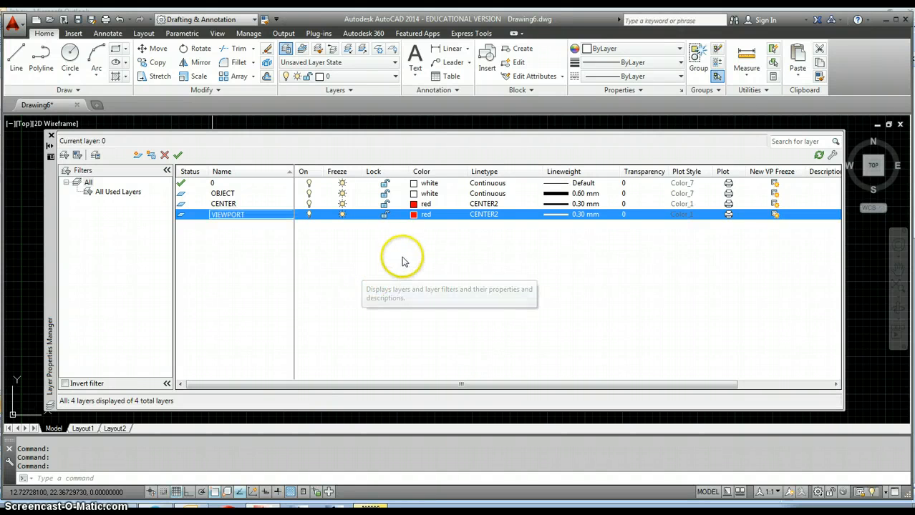
pyautogui.click(428, 220)
pyautogui.click(416, 316)
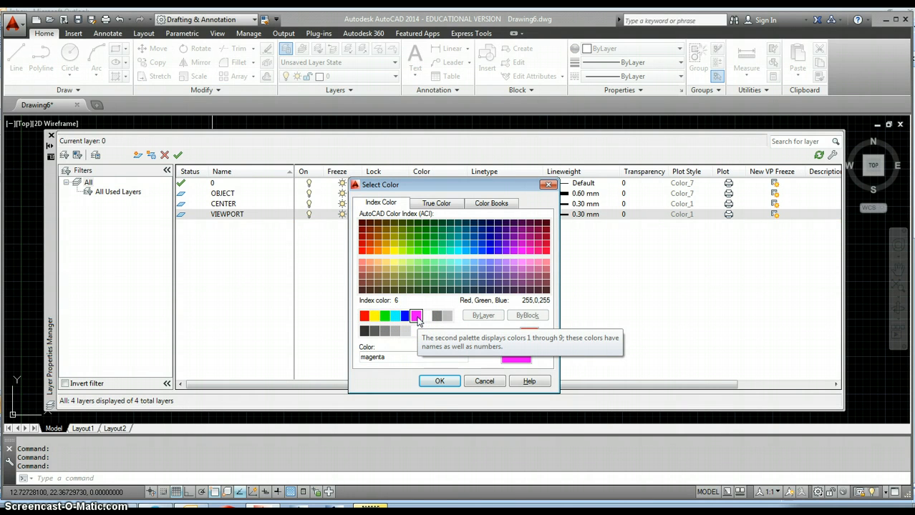
pyautogui.click(439, 381)
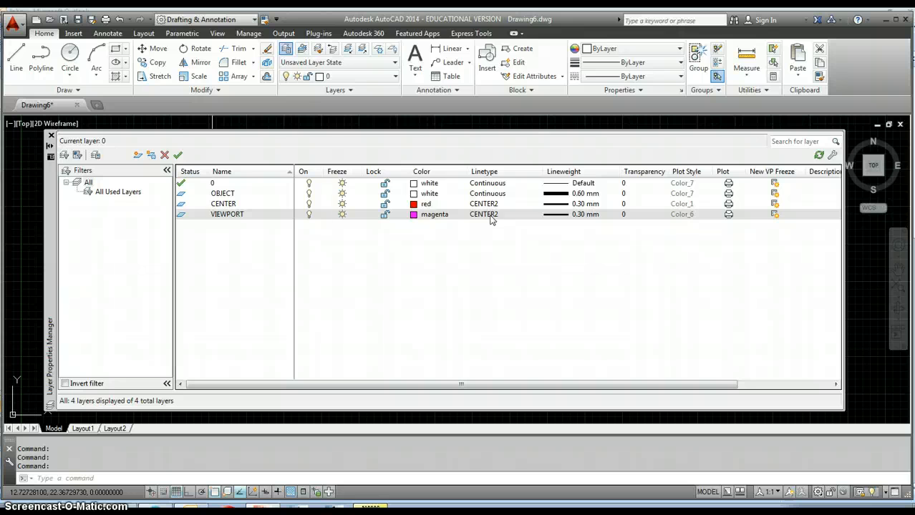
# Step: Assign the Continuous linetype to the VIEWPORT layer
pyautogui.click(492, 220)
pyautogui.click(358, 240)
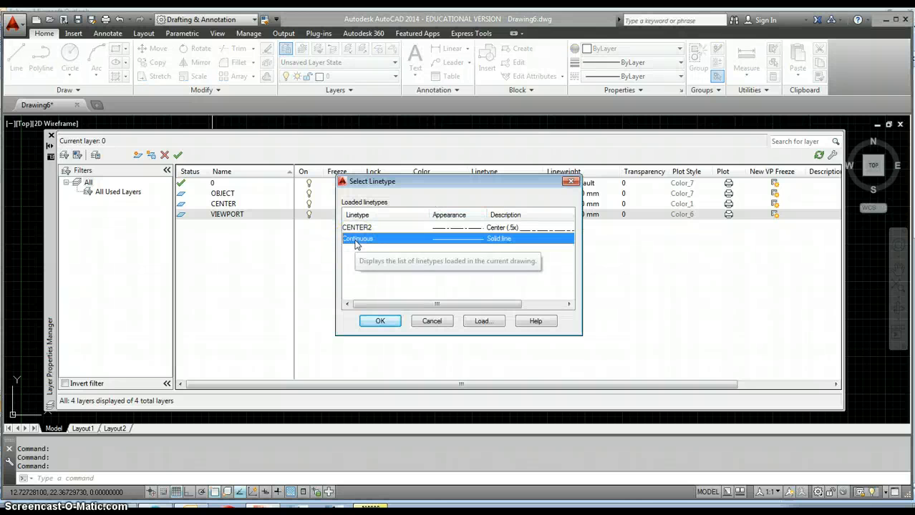
pyautogui.click(380, 321)
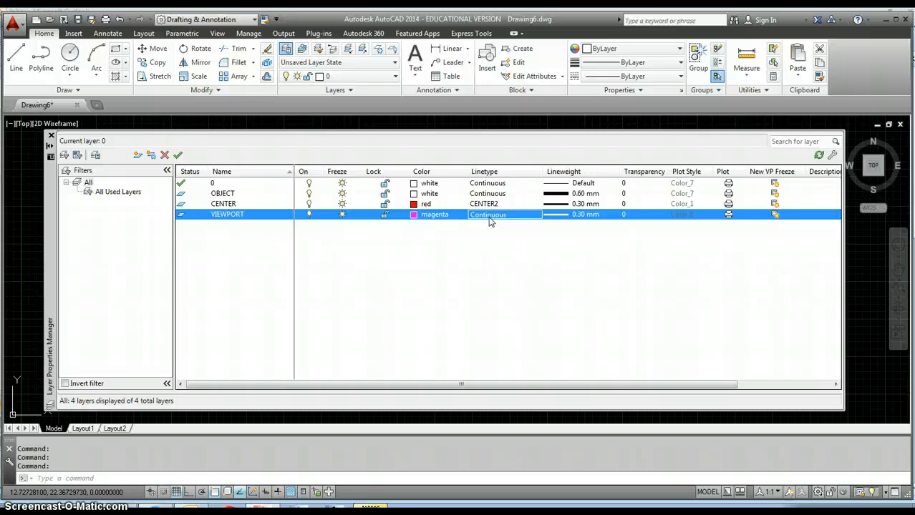
pyautogui.click(489, 217)
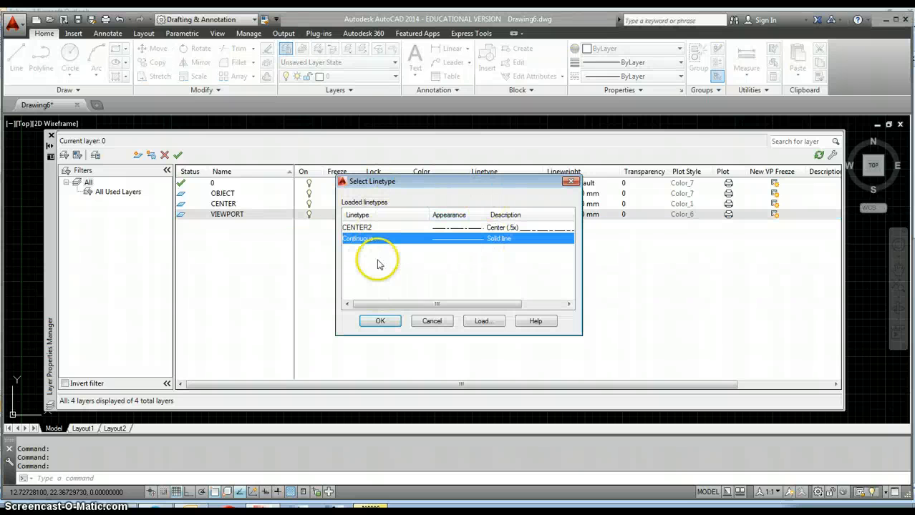
pyautogui.click(380, 321)
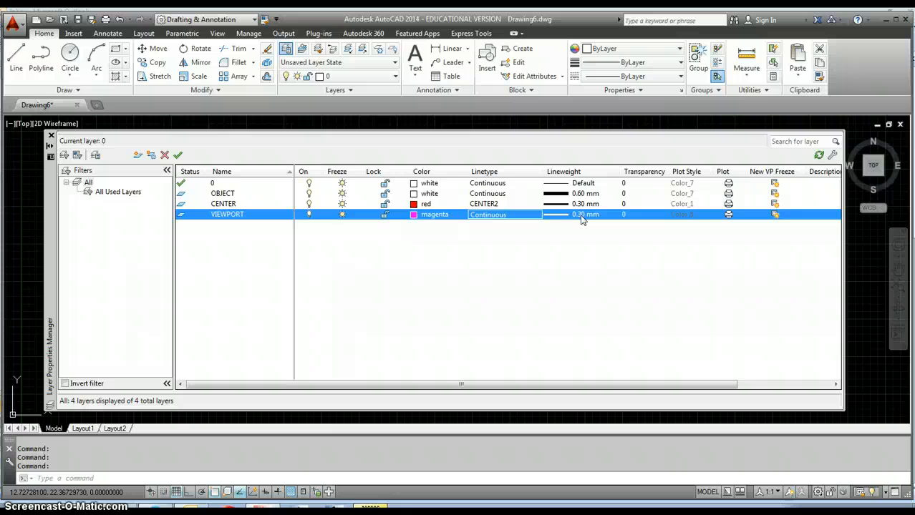
# Step: Set the VIEWPORT layer's lineweight to Default and make the layer non-plotting
pyautogui.click(582, 219)
pyautogui.click(582, 219)
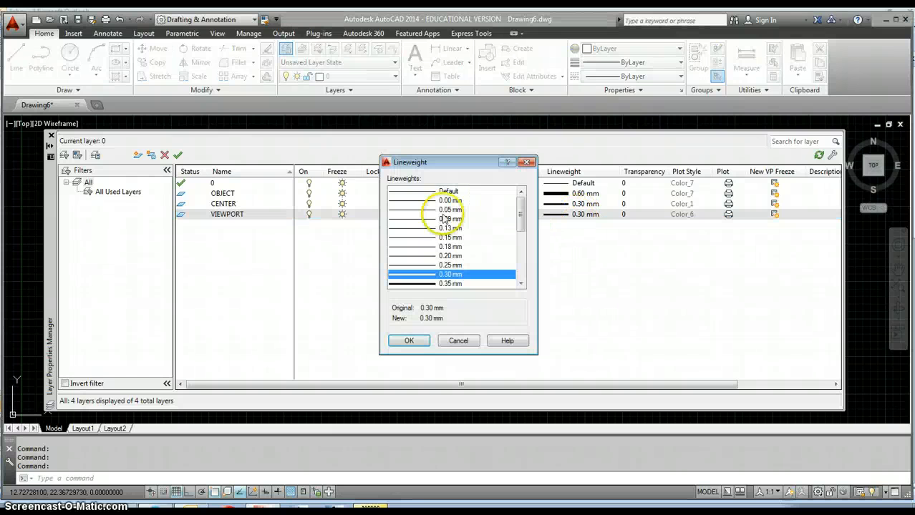
pyautogui.click(448, 191)
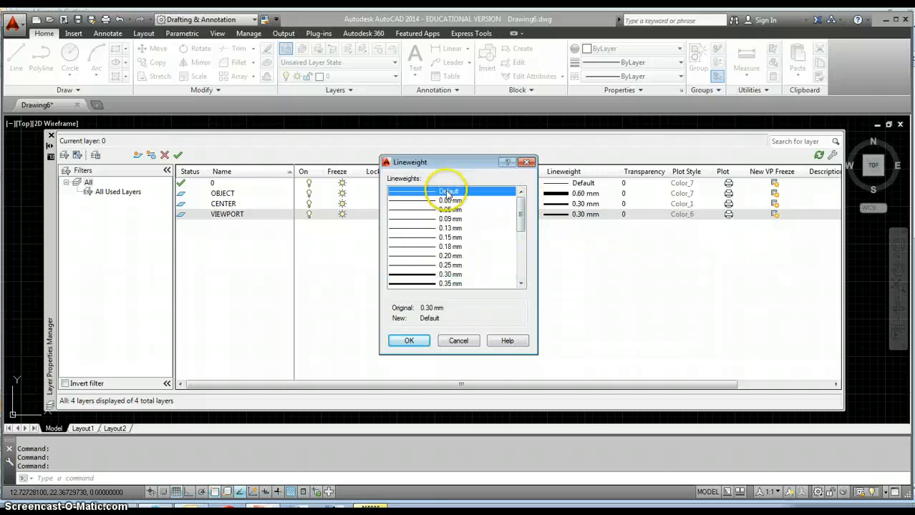
pyautogui.click(403, 342)
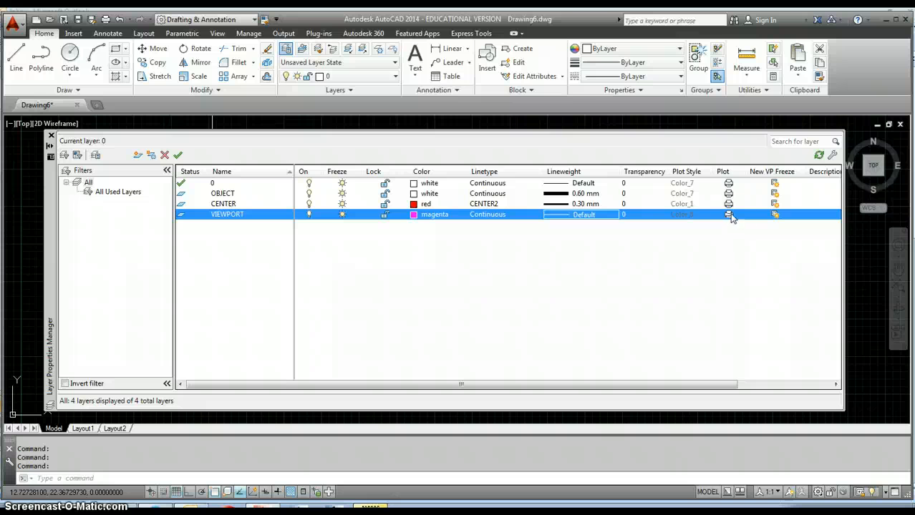
pyautogui.click(729, 216)
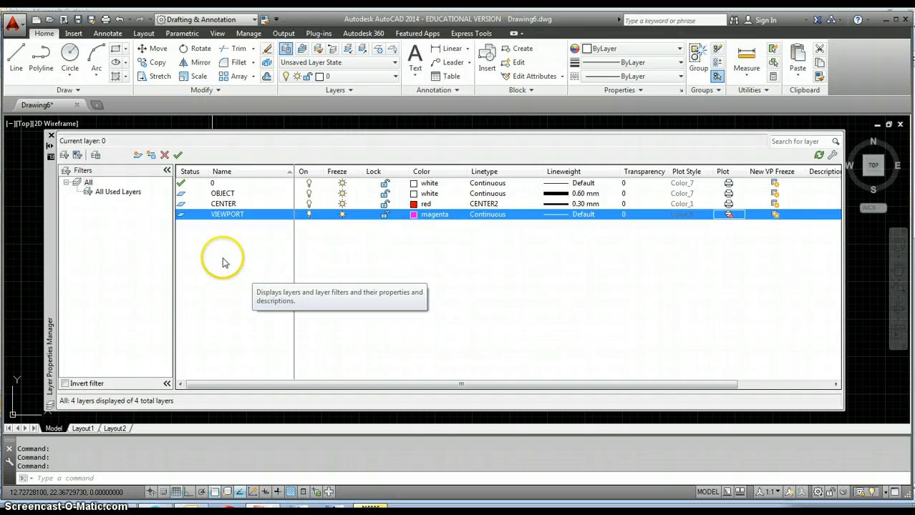
pyautogui.click(51, 136)
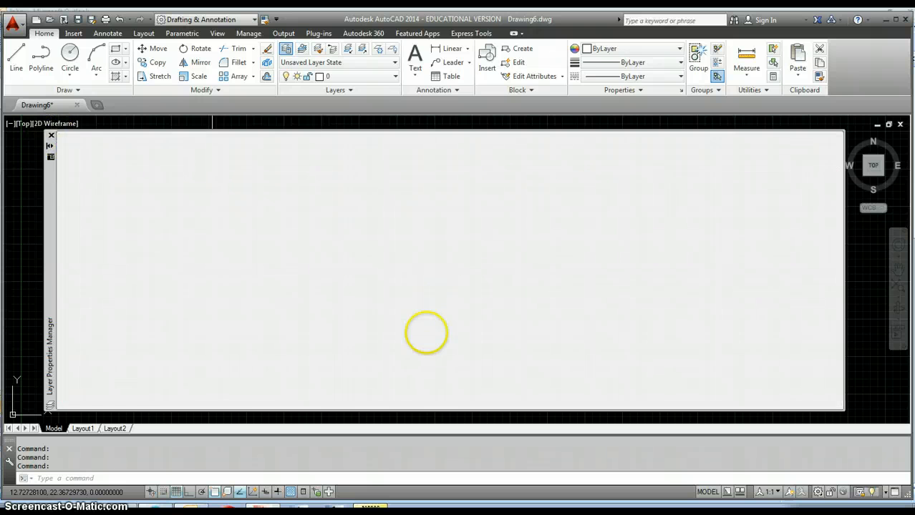
# Step: Start a new drawing from the acad - RLW template and review its complete set of layers
pyautogui.click(36, 19)
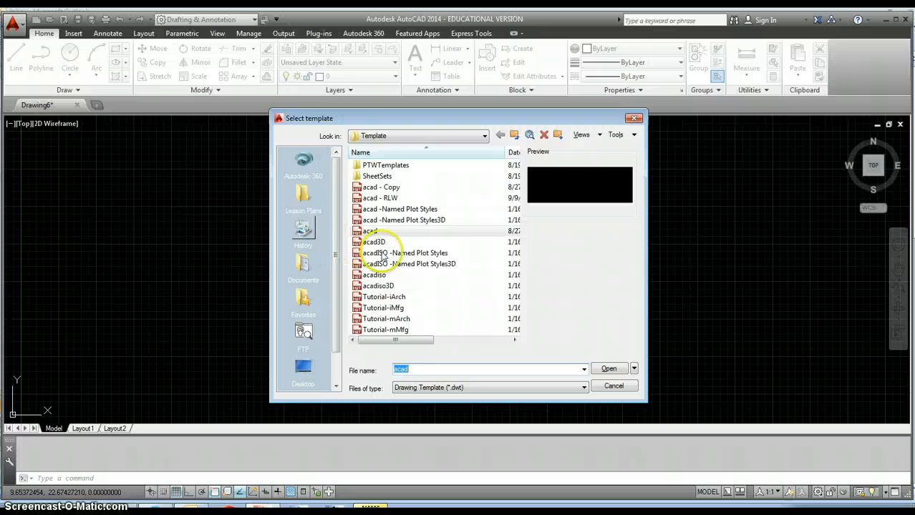
pyautogui.click(383, 199)
pyautogui.click(615, 373)
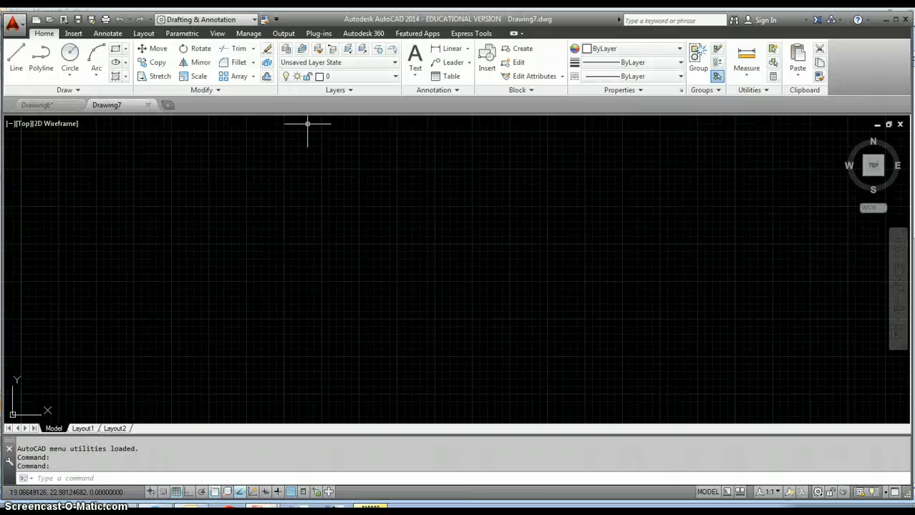
pyautogui.click(286, 48)
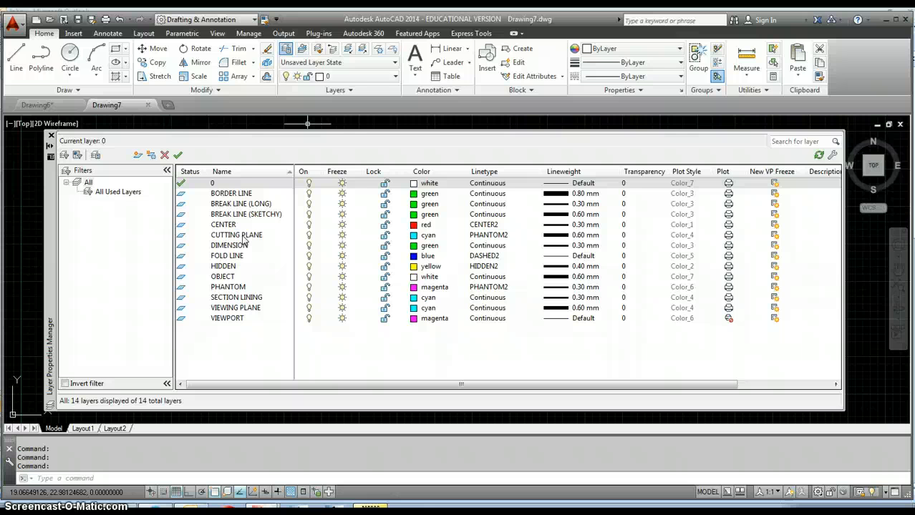
pyautogui.click(50, 135)
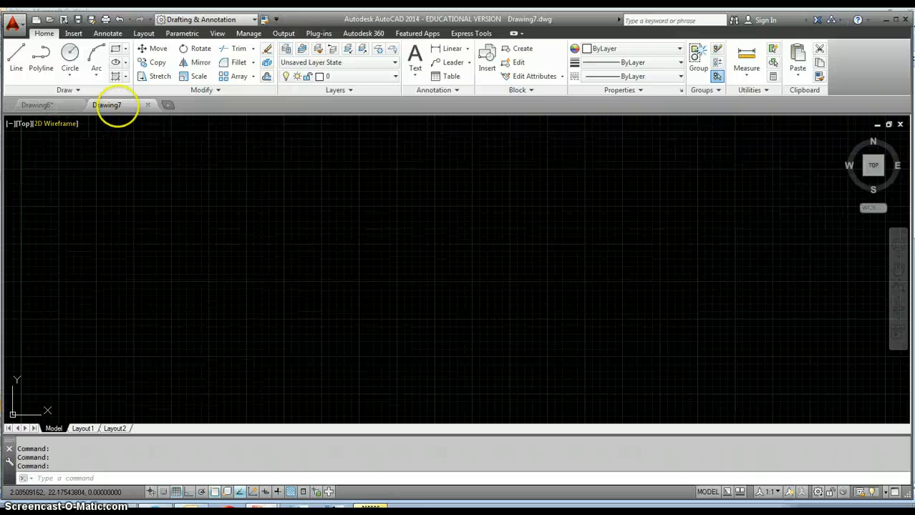
# Step: Return to Drawing6 and check its layer list
pyautogui.click(63, 106)
pyautogui.click(244, 233)
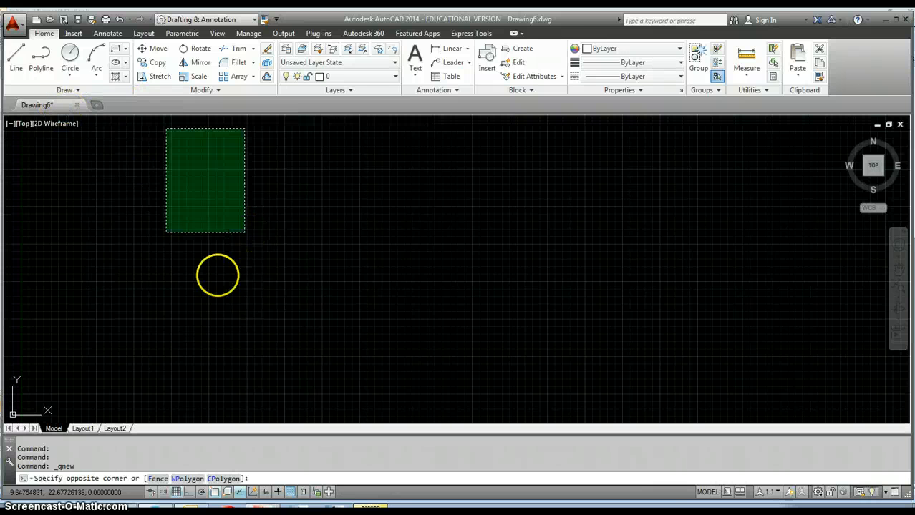
pyautogui.click(214, 277)
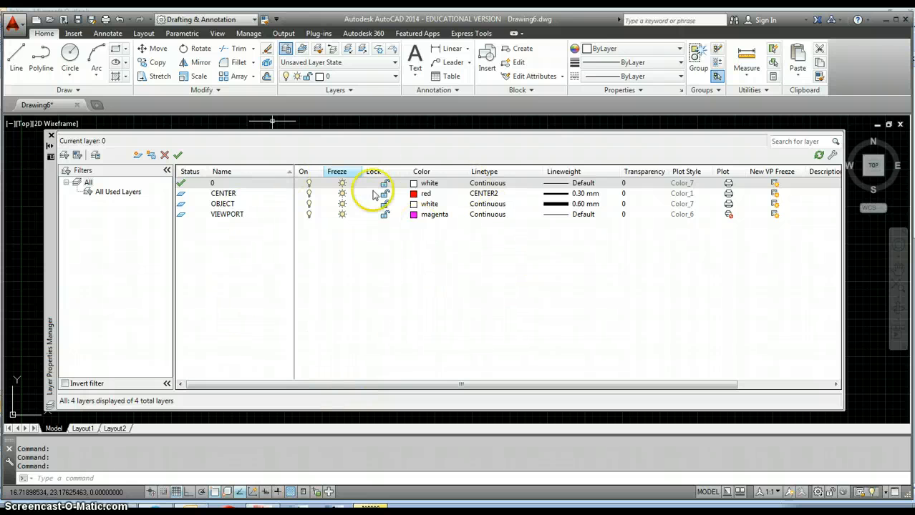
pyautogui.click(51, 136)
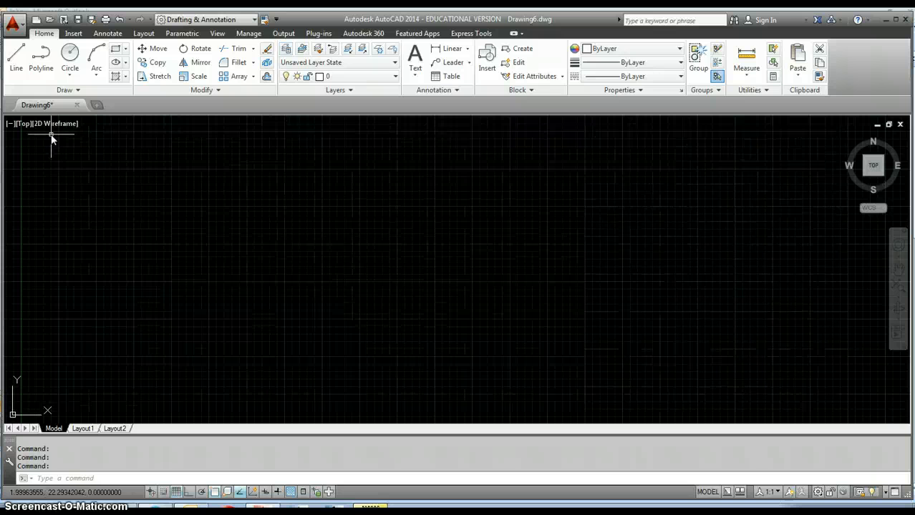
# Step: Save Drawing6 as the AutoCAD drawing template acad.dwt, replacing the existing file and accepting the English measurement template options
pyautogui.click(91, 20)
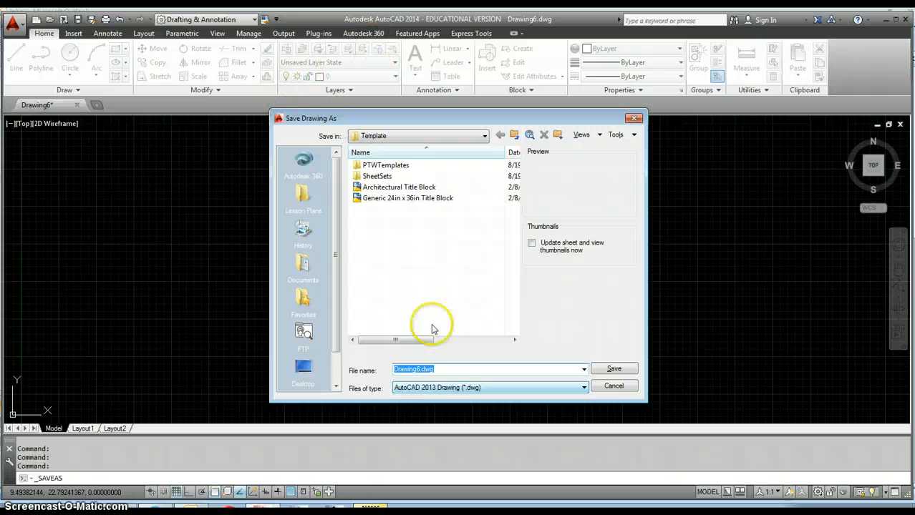
pyautogui.click(454, 387)
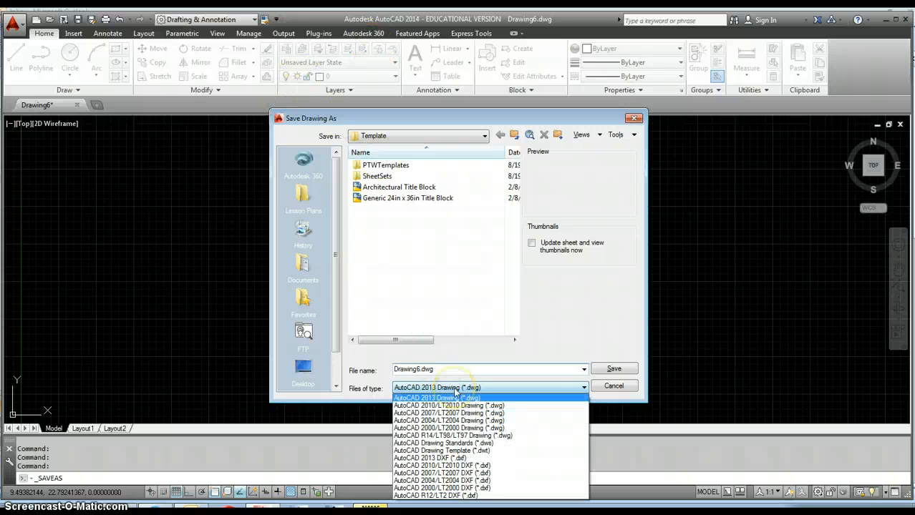
pyautogui.click(483, 450)
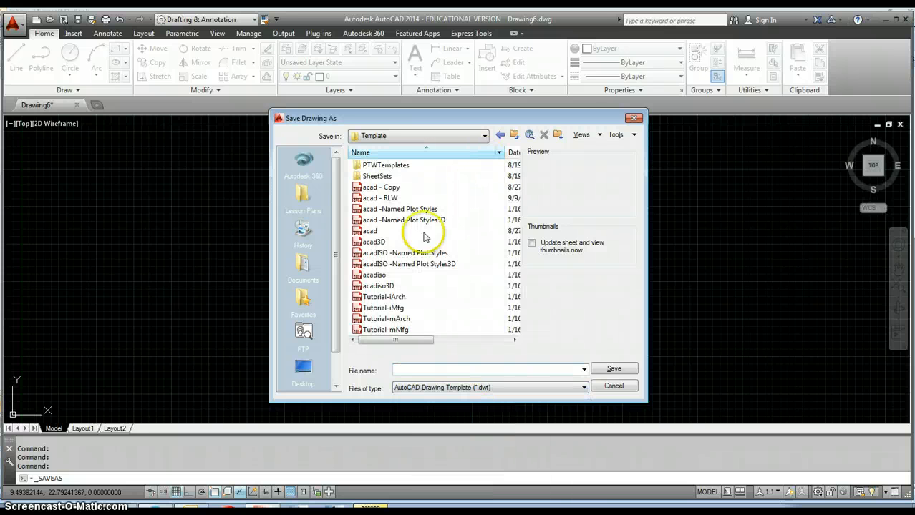
pyautogui.click(378, 233)
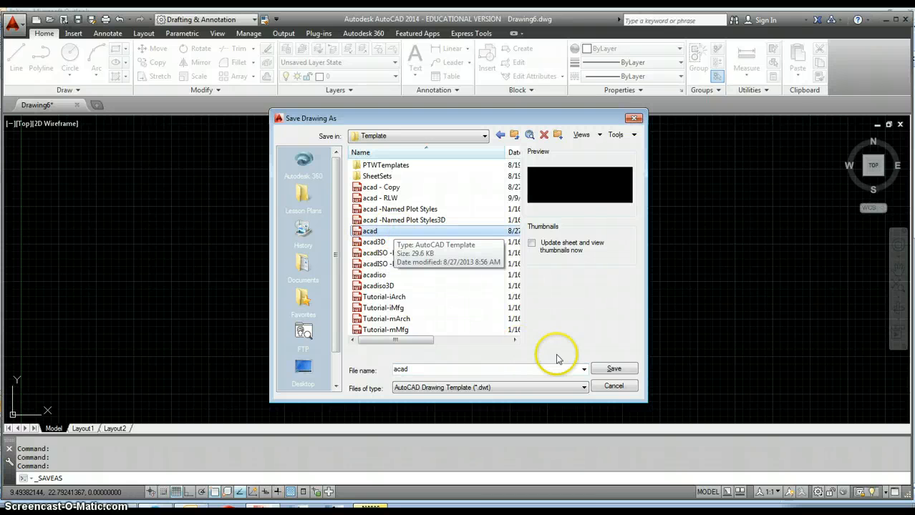
pyautogui.click(615, 370)
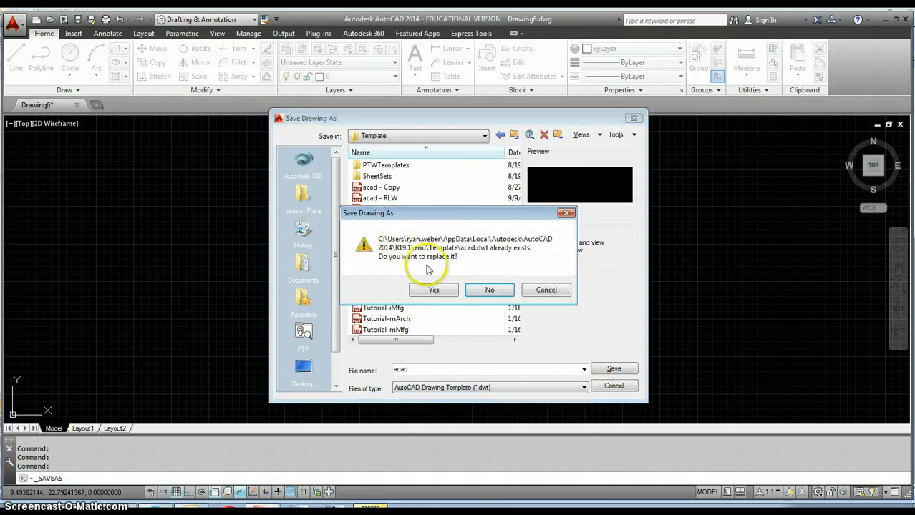
pyautogui.click(443, 292)
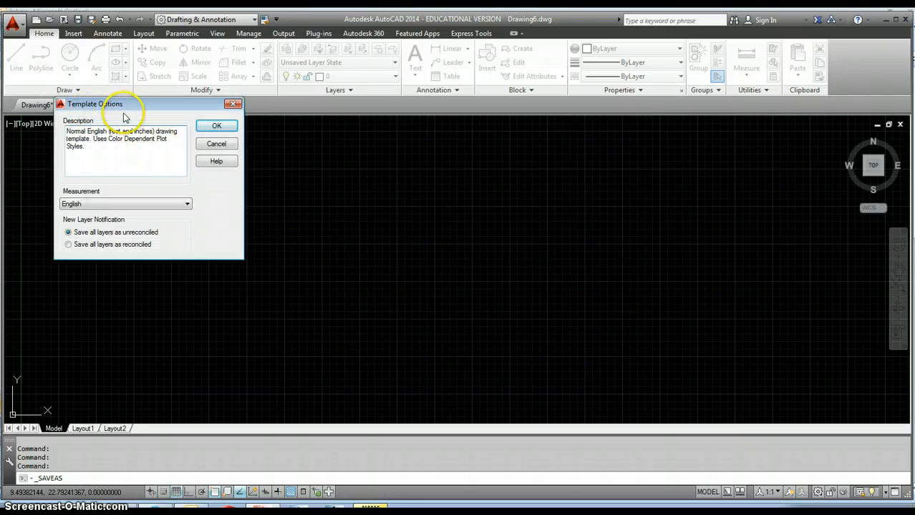
pyautogui.click(214, 126)
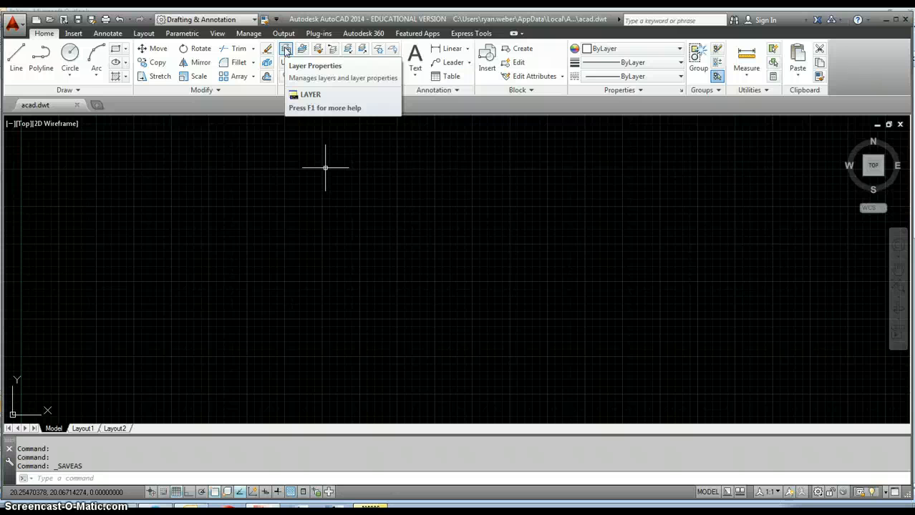
# Step: Close acad.dwt and open a new drawing based on the acad - RLW template with its layer properties displayed
pyautogui.click(77, 106)
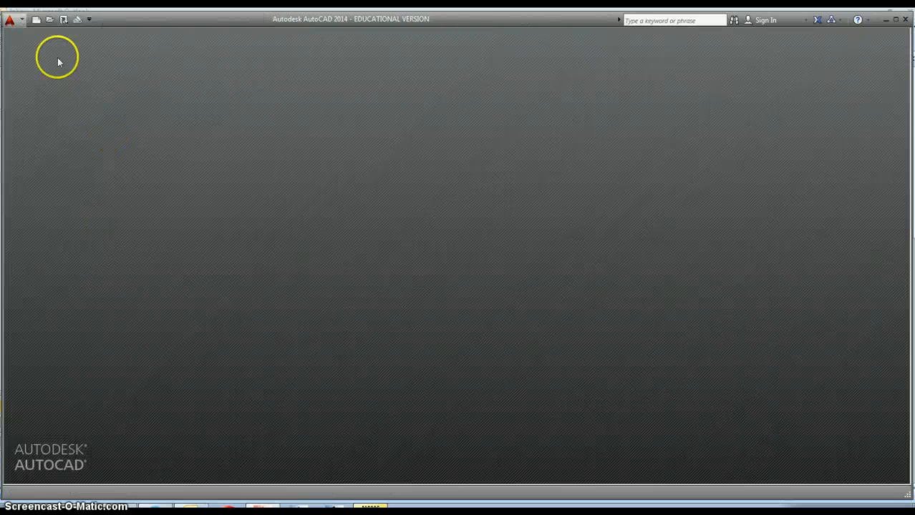
pyautogui.hotkey('ctrl', 'n')
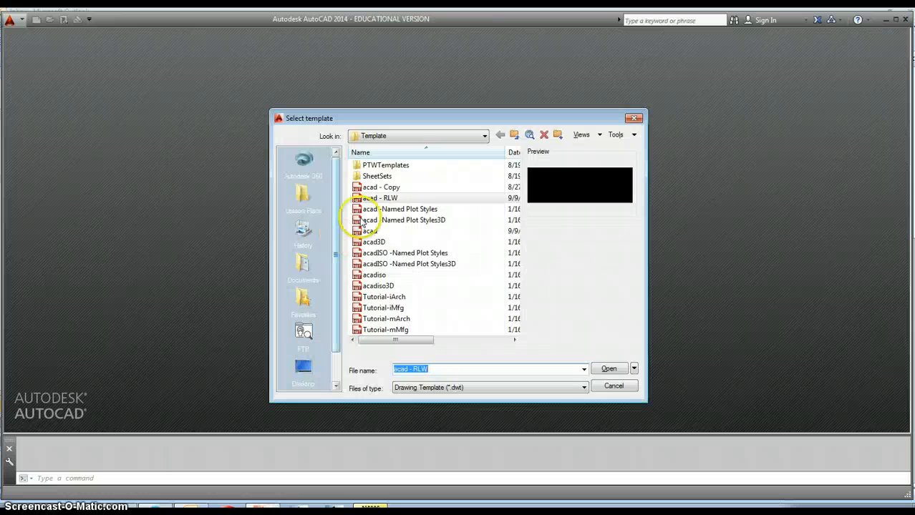
pyautogui.click(373, 196)
pyautogui.click(607, 368)
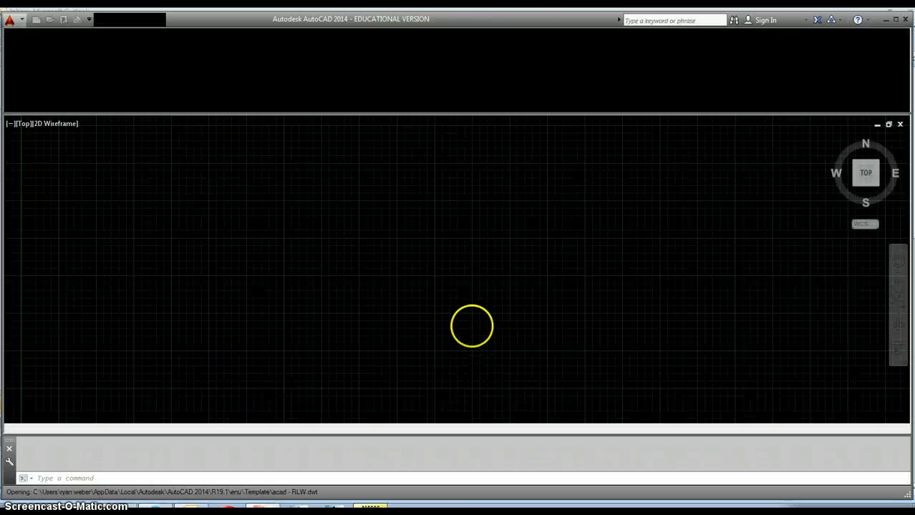
pyautogui.write('la')
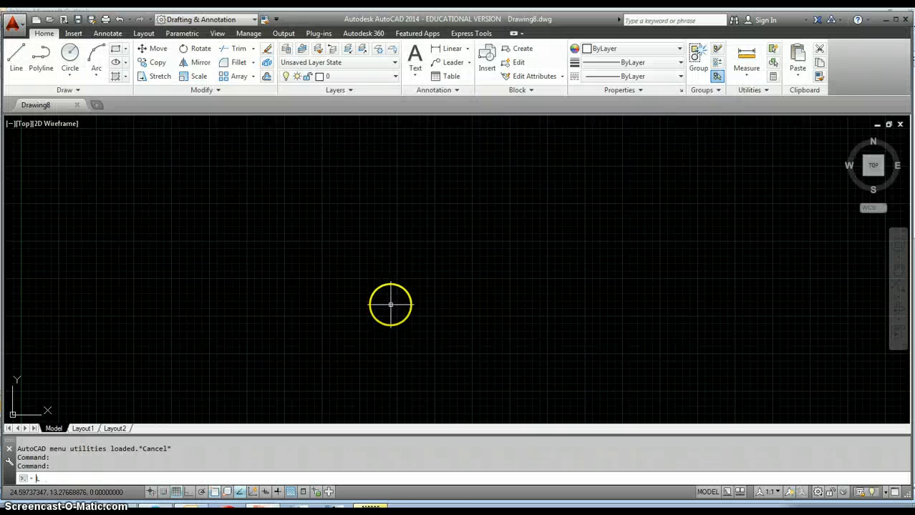
pyautogui.press('Return')
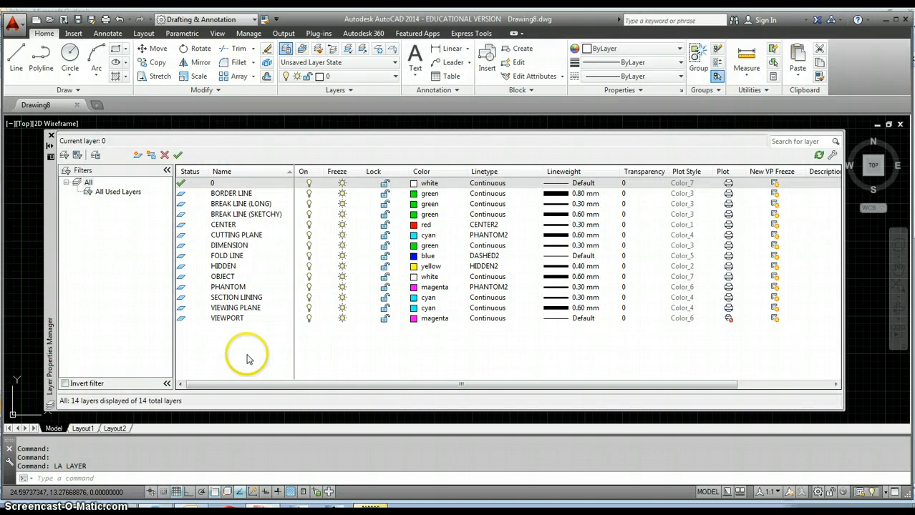